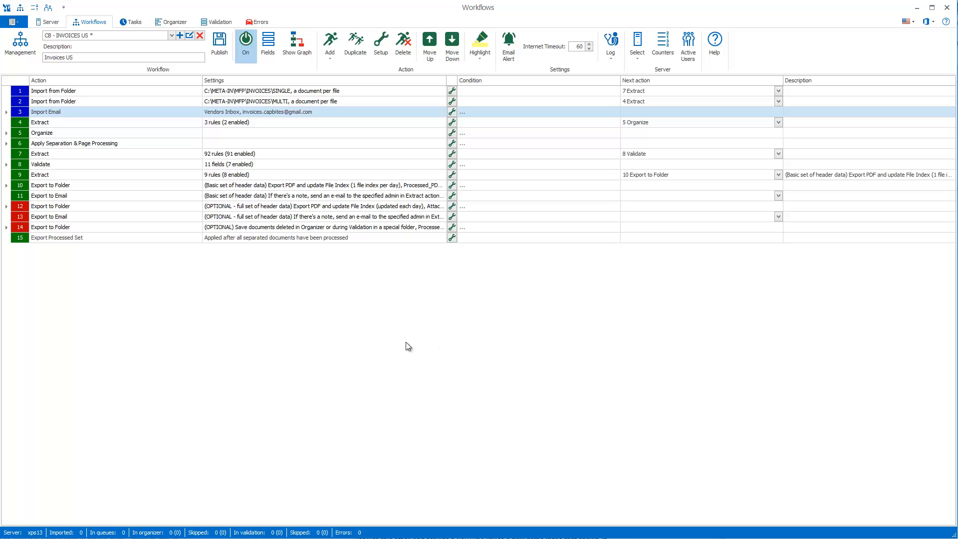
Open the setup of the Import Email action in the workflow and set its source to Gmail
left_click(455, 110)
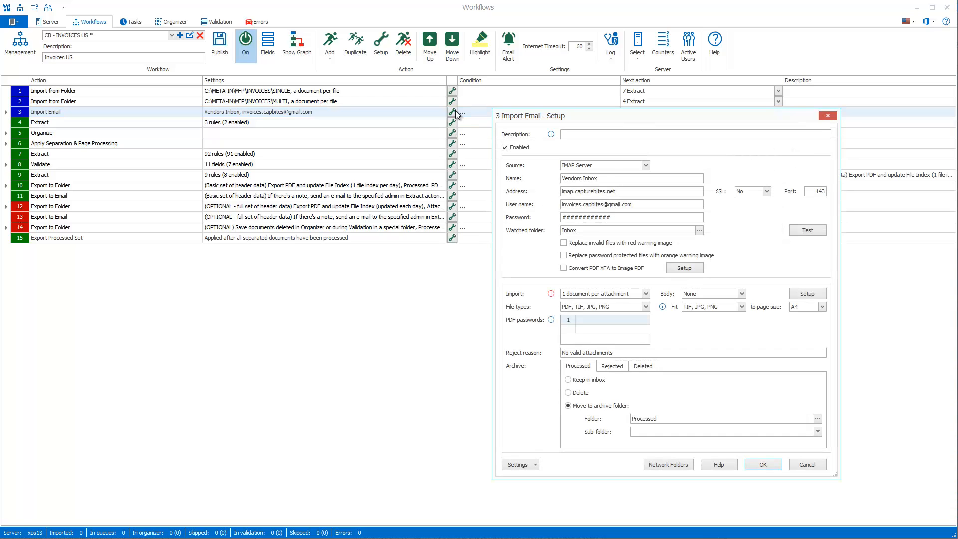
left_click(611, 167)
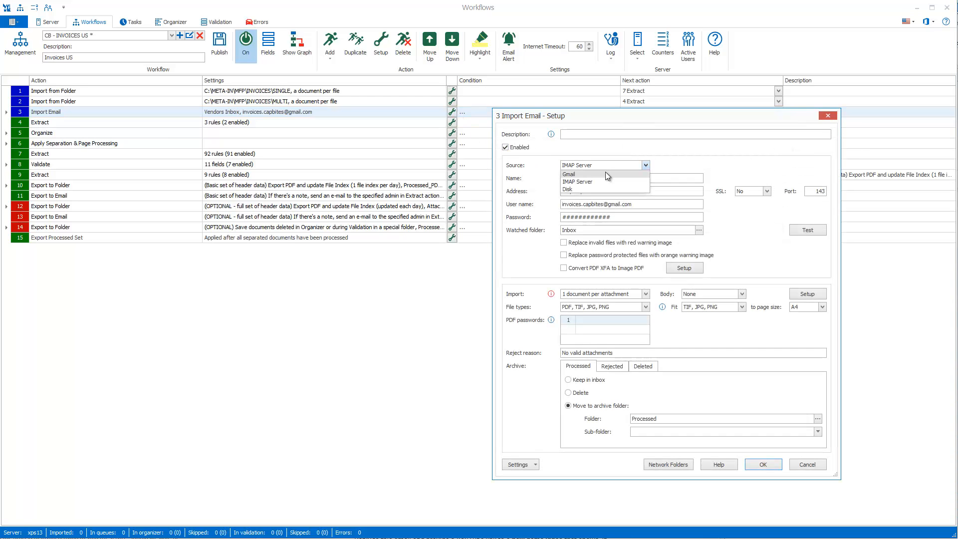
left_click(606, 174)
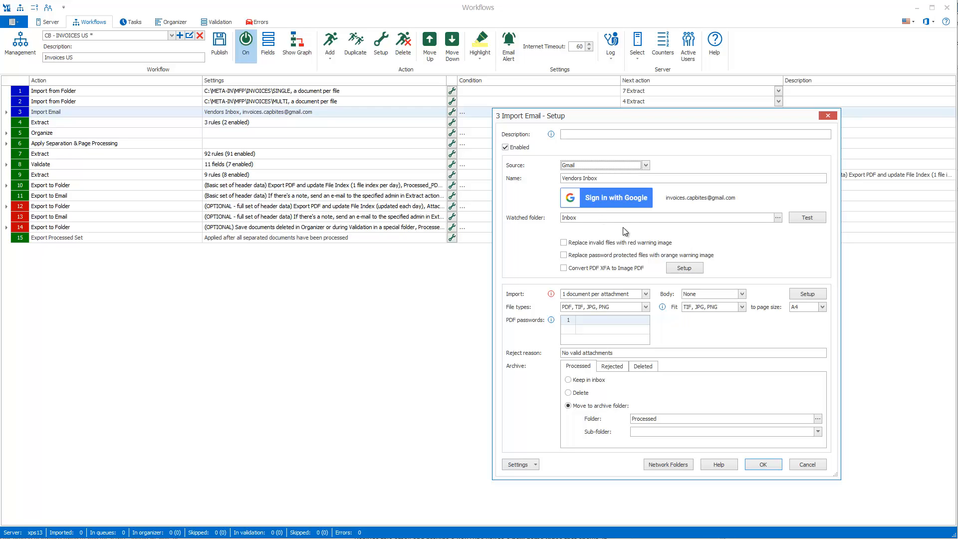
Start the Google sign-in with the invoices mailbox account and continue past the unverified-app warning to MetaServer
left_click(616, 201)
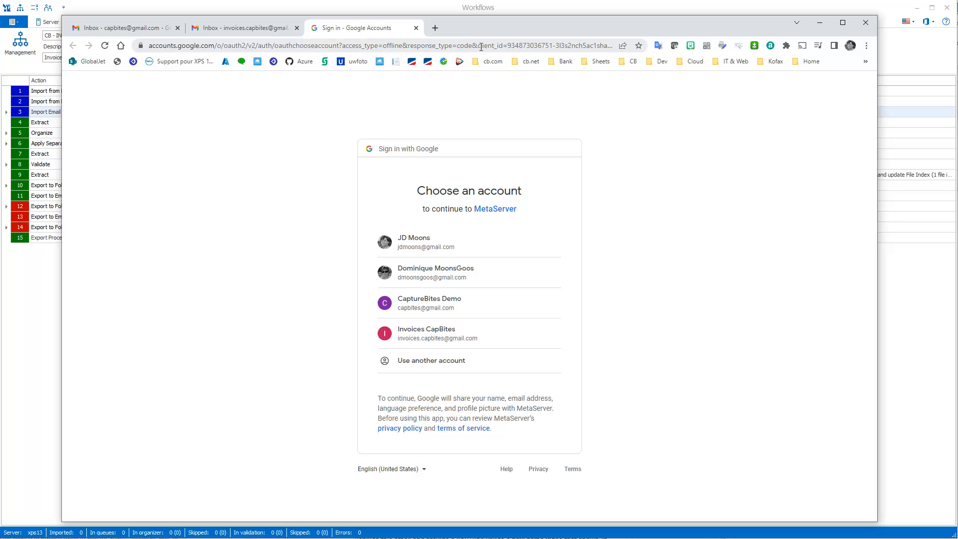
left_click_drag(478, 45, 555, 50)
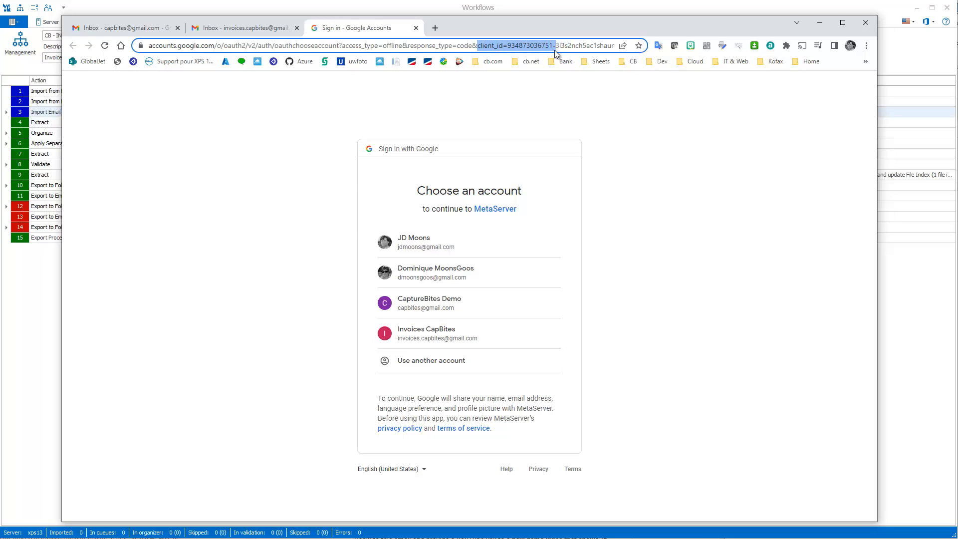
left_click(427, 333)
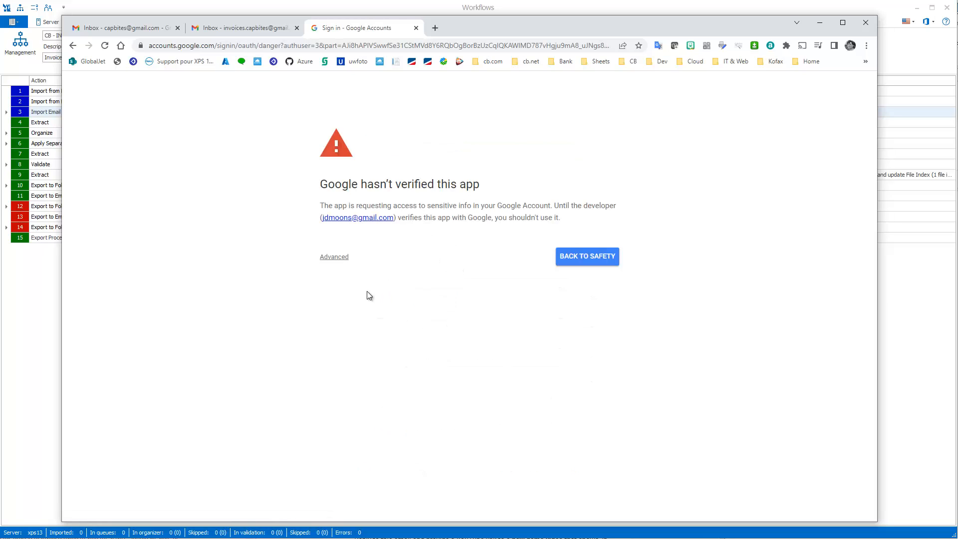
left_click(328, 258)
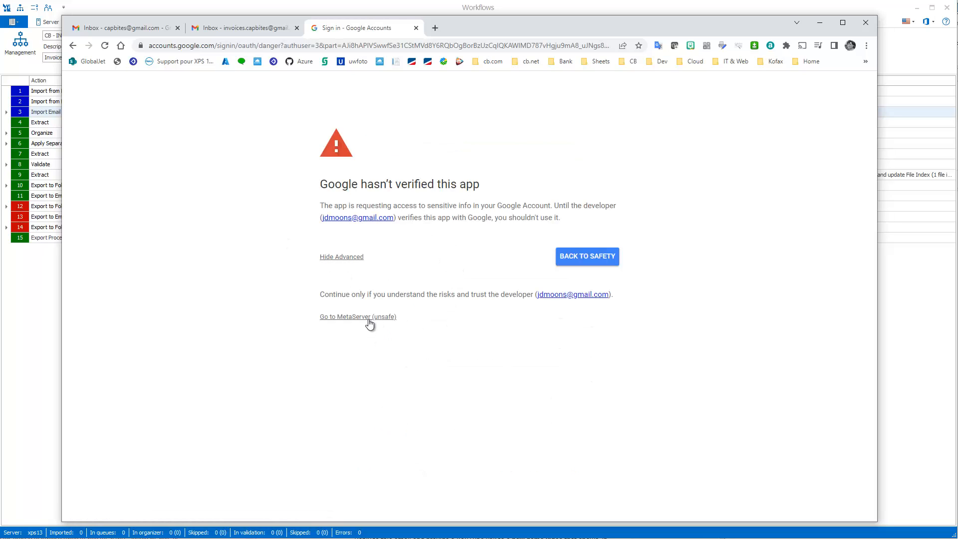
left_click(369, 318)
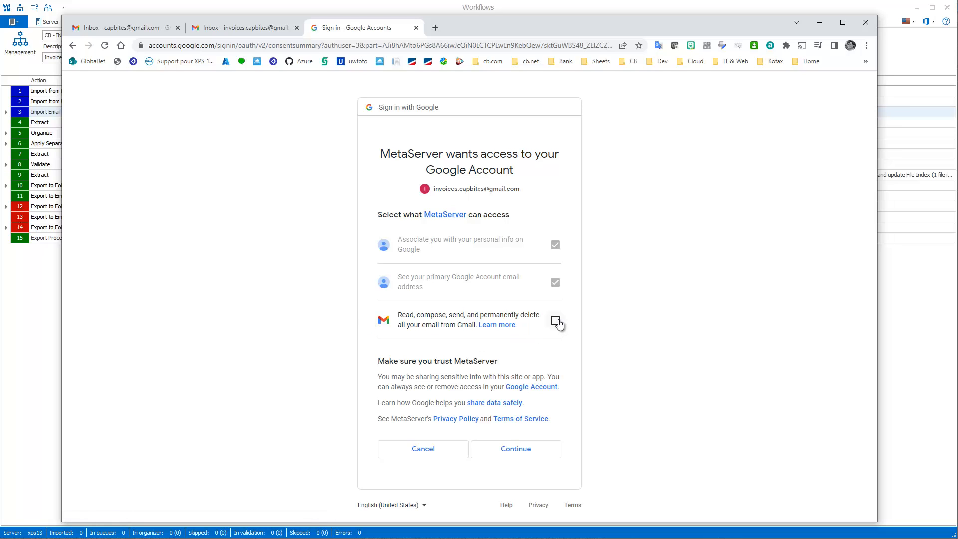
Grant MetaServer permission to read, compose, send and permanently delete Gmail messages, close the authentication page and return to the import setup
left_click(557, 321)
left_click(504, 449)
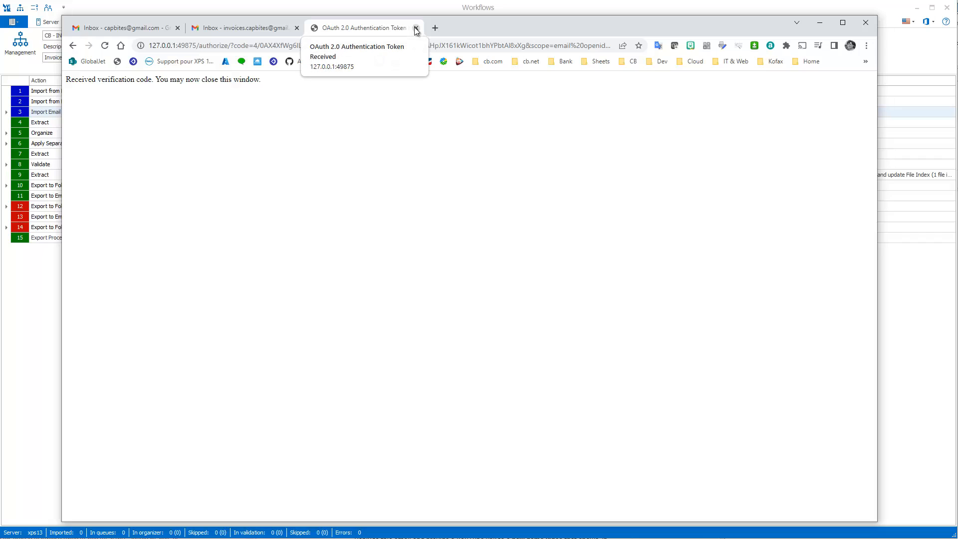
left_click(416, 28)
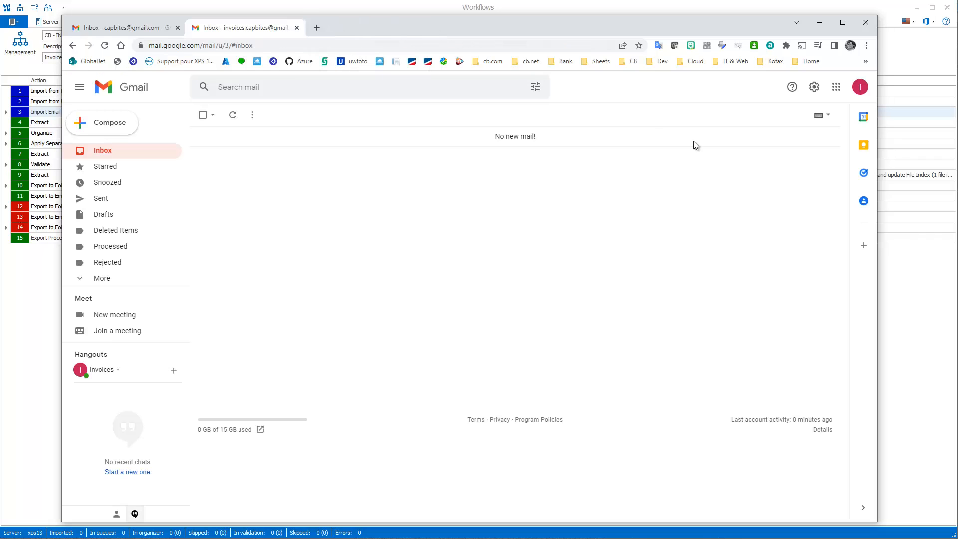
left_click(923, 66)
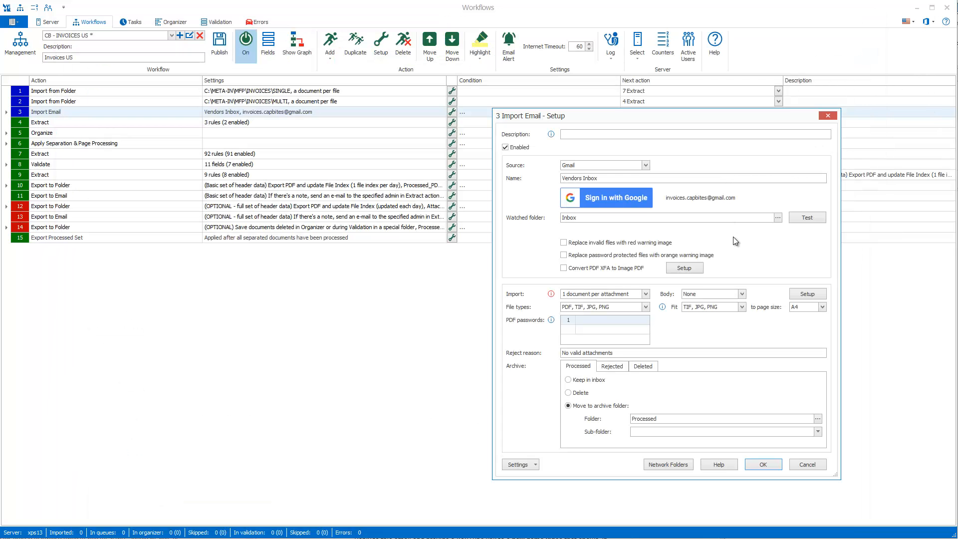
Test the Gmail connection and set the archive option for processed emails to Delete in the Import Email setup
left_click(821, 216)
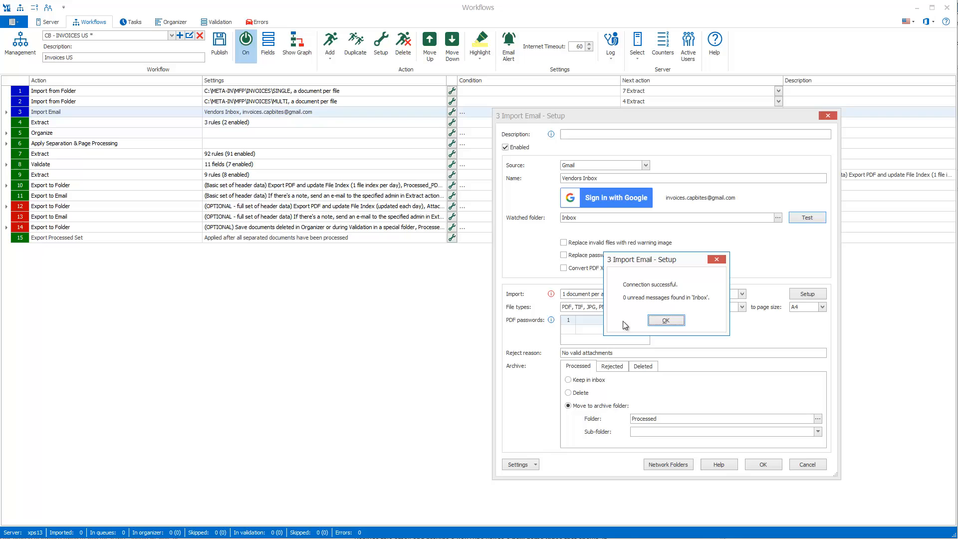
left_click(661, 322)
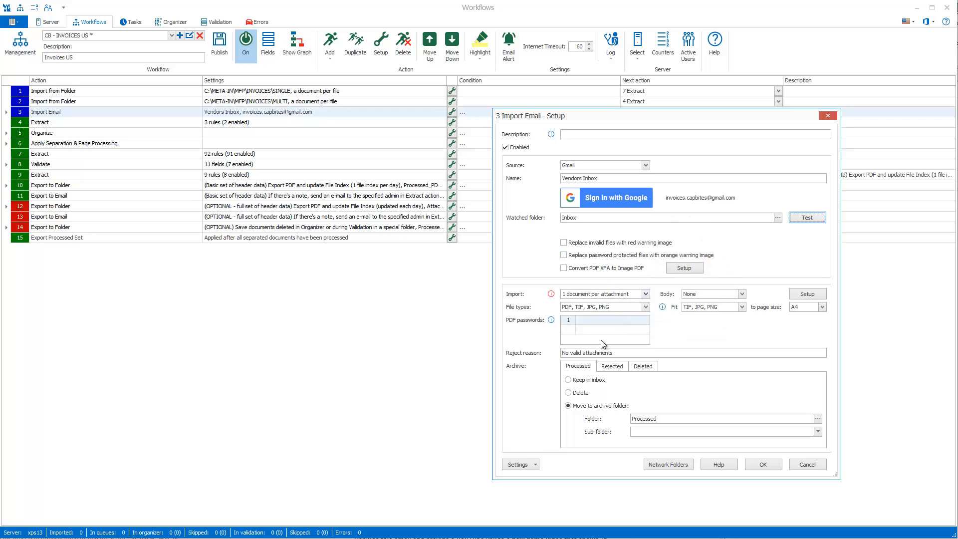
left_click(577, 368)
left_click(579, 394)
left_click(768, 468)
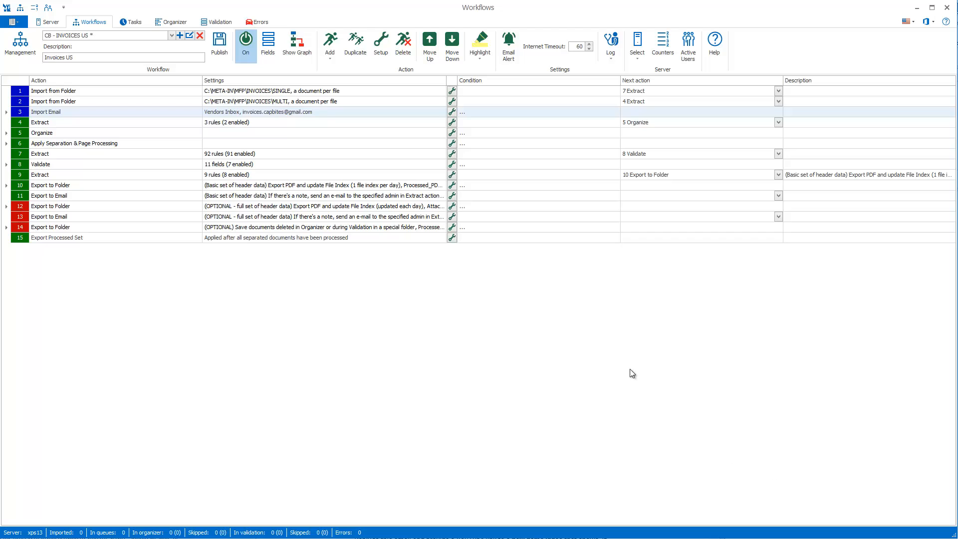
Publish the changes to the CB - INVOICES US workflow
left_click(226, 49)
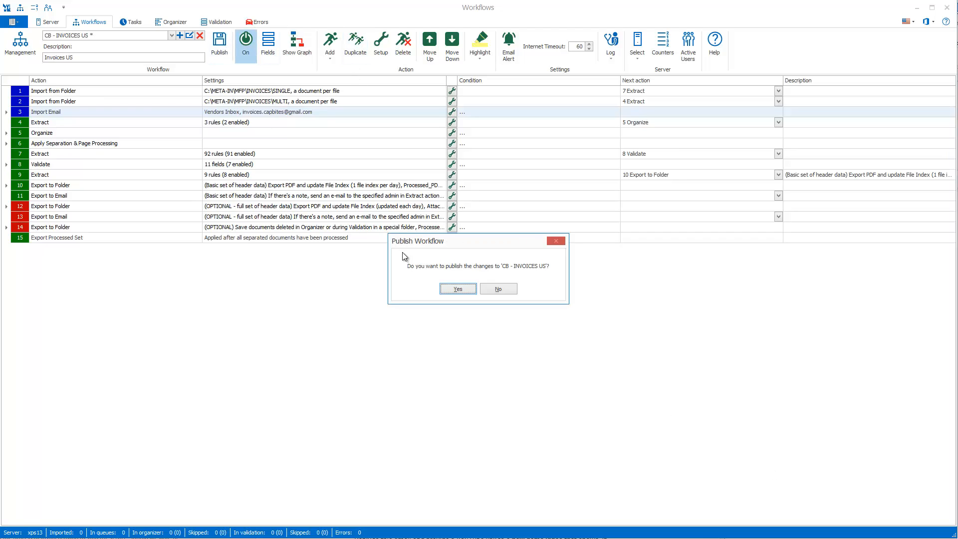
left_click(463, 291)
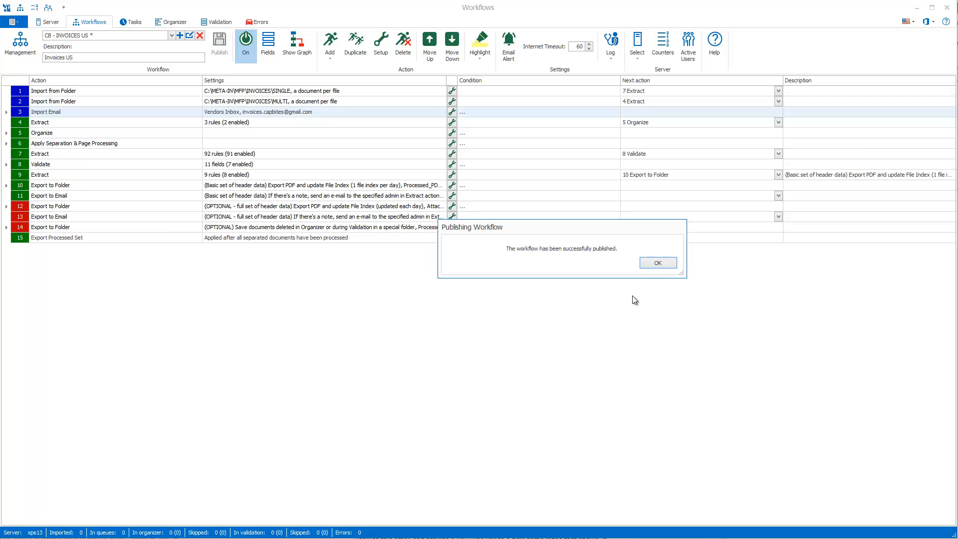
left_click(654, 265)
Switch to Gmail in the browser and compose a message from the demo account to the invoices mailbox with the subject "Your Febr. Invoice"
key("alt+Tab")
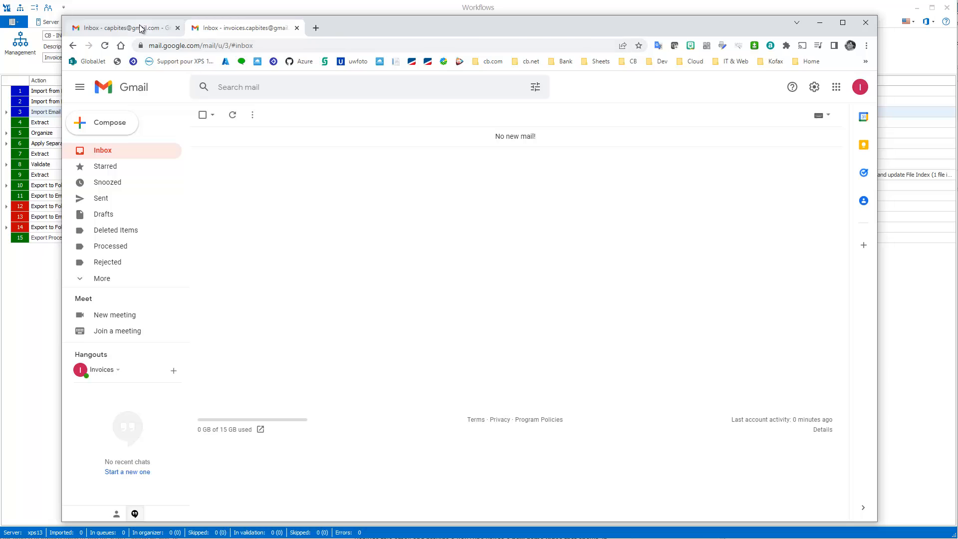
left_click(140, 29)
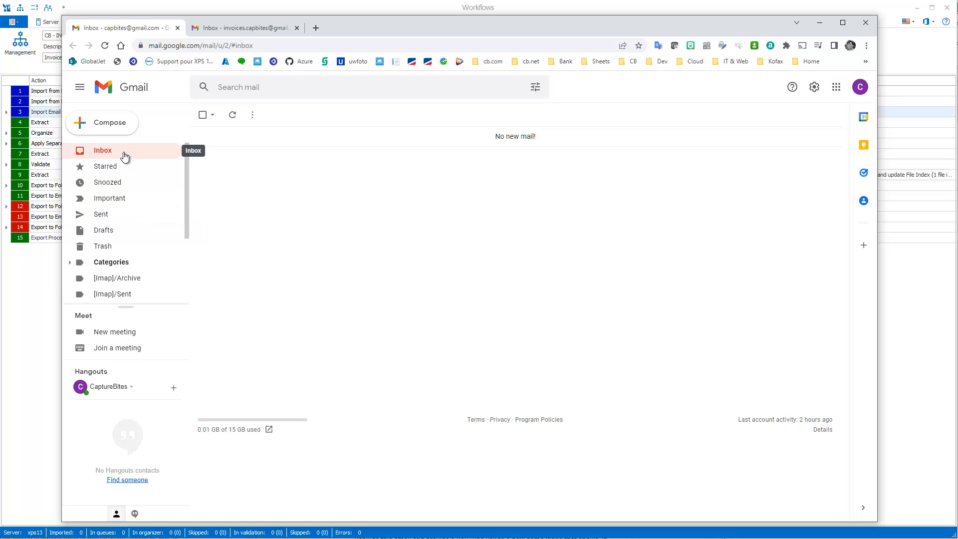
left_click(122, 125)
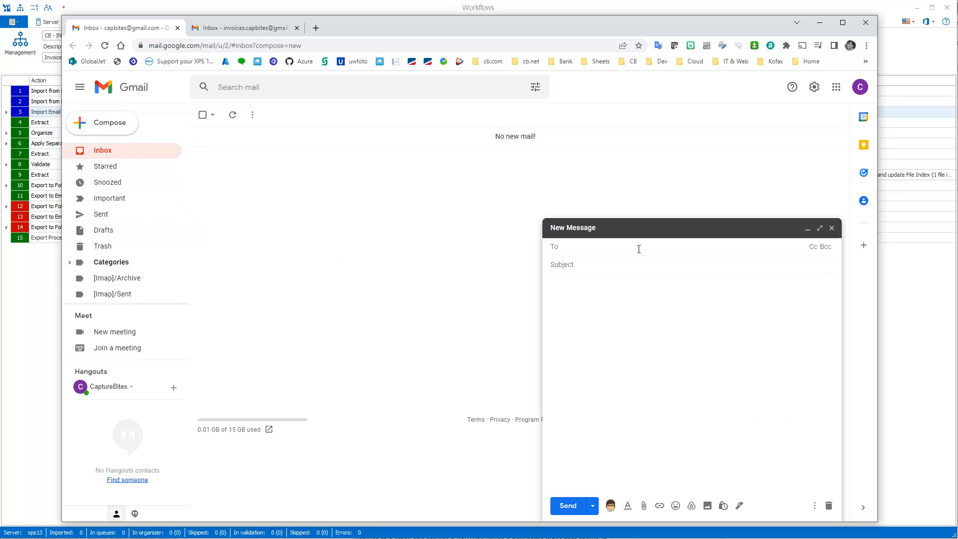
type("in")
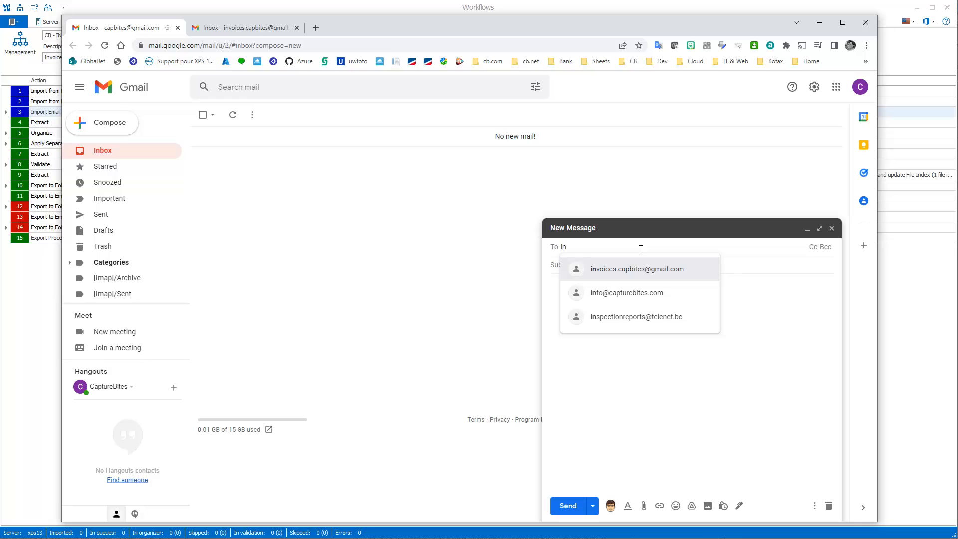
left_click(661, 269)
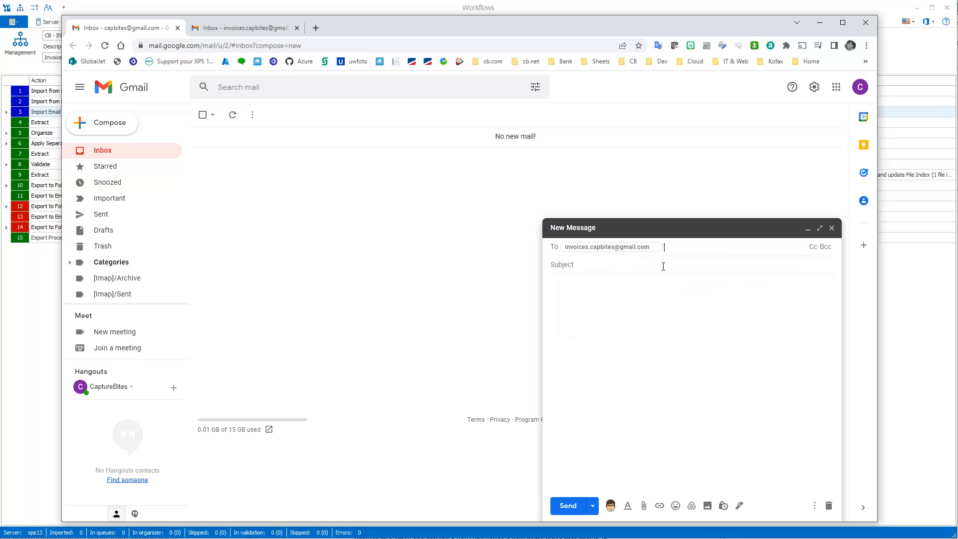
left_click(620, 265)
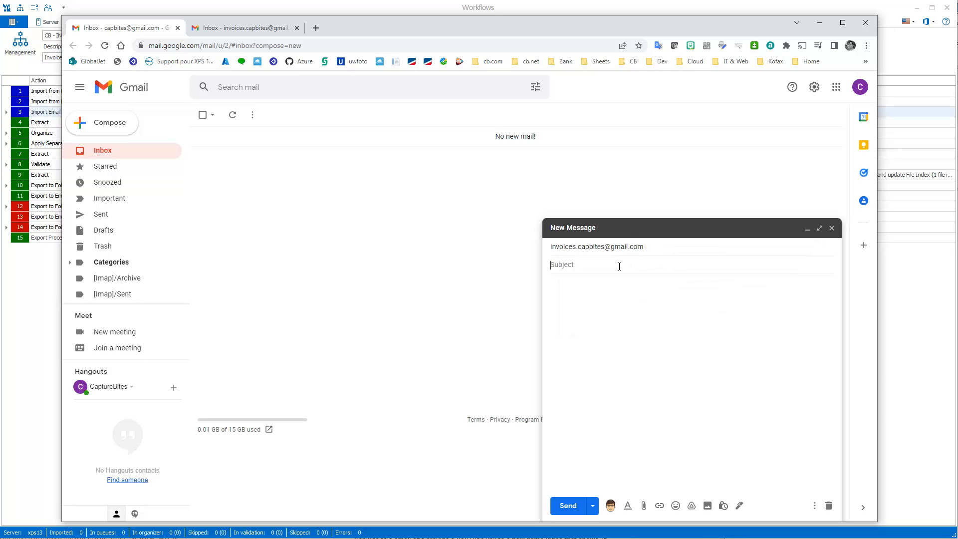
type("Your Febr")
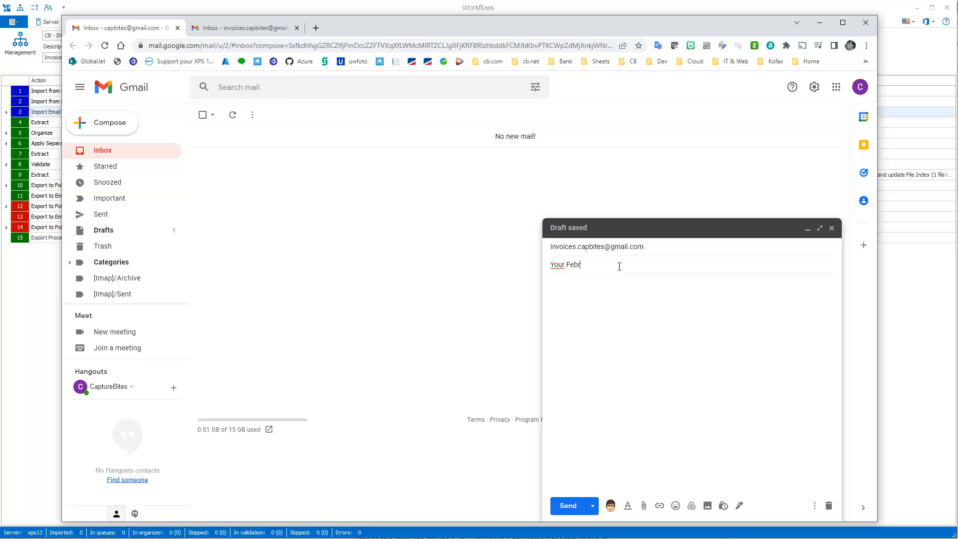
type(". Invoice")
left_click(642, 508)
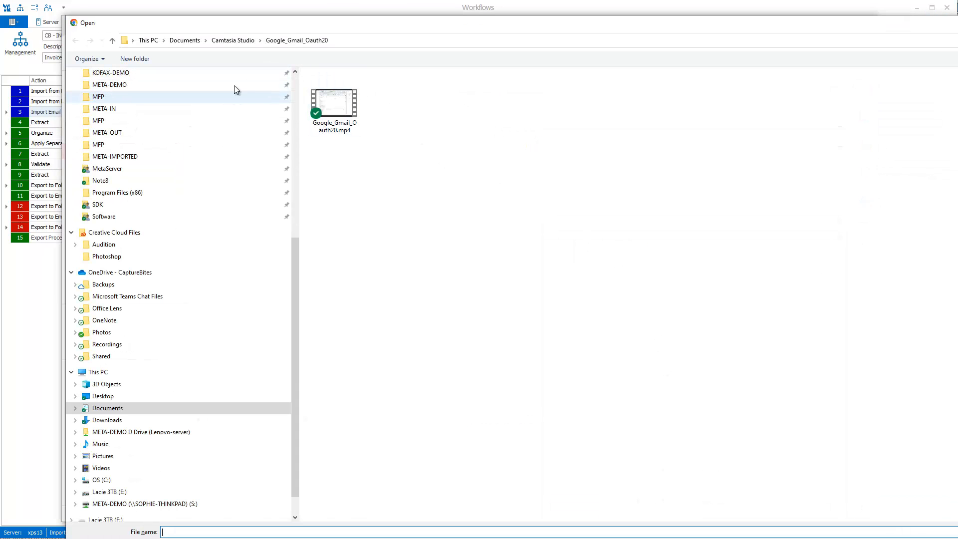
left_click(296, 76)
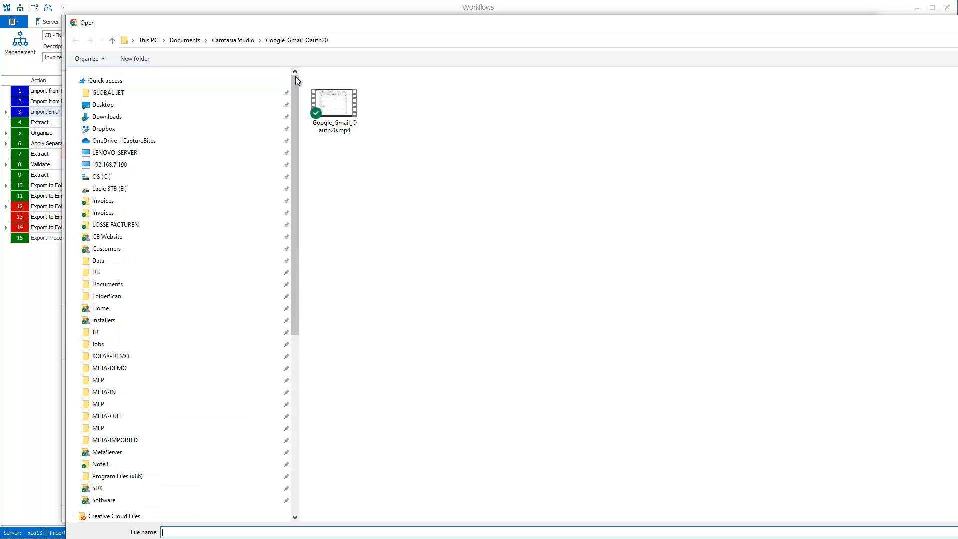
left_click(214, 118)
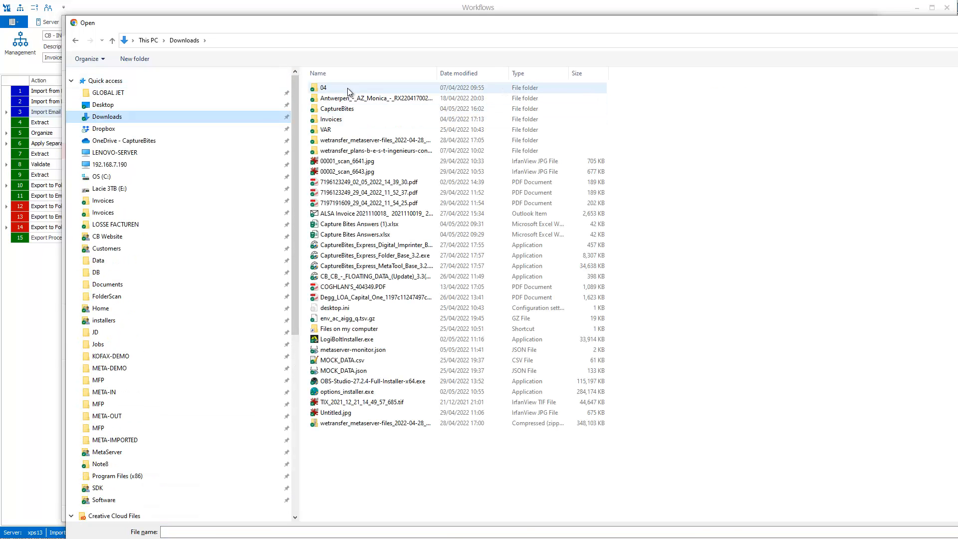
double_click(347, 120)
left_click(351, 90)
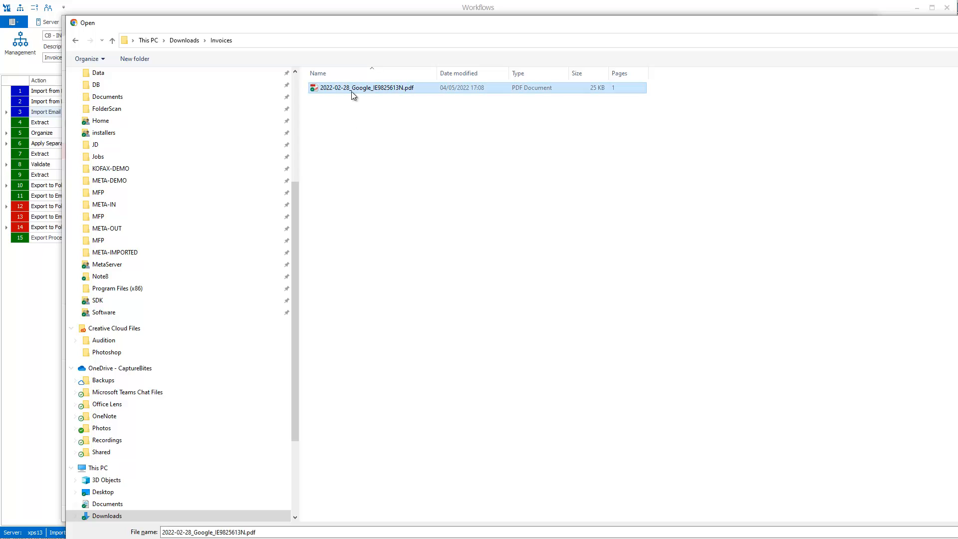
key("Return")
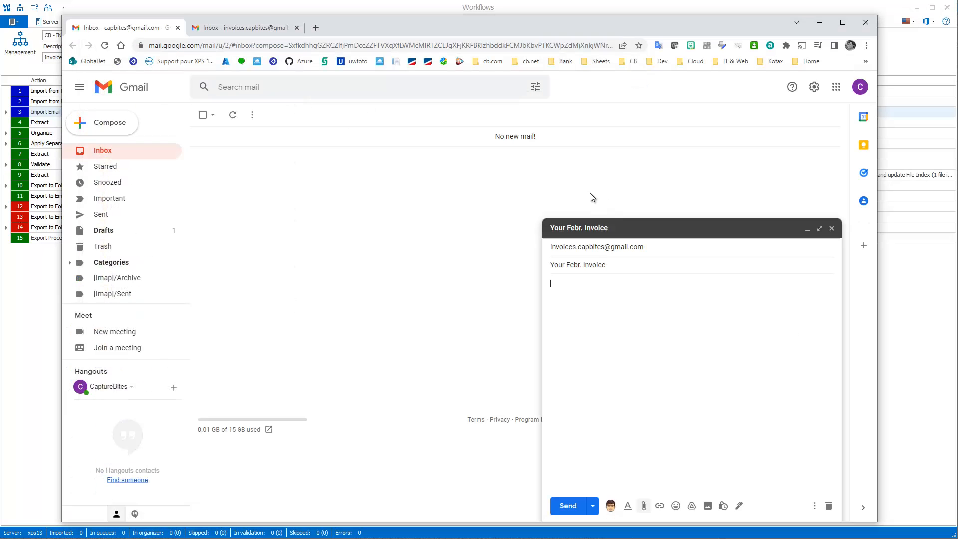
left_click(569, 505)
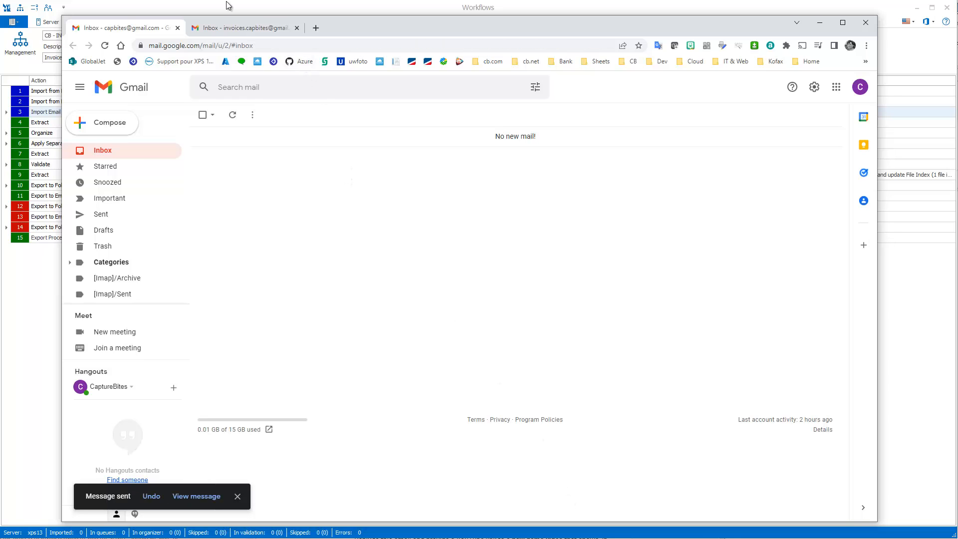
Check the inbox of the invoices mailbox for the sent message and refresh it
left_click(235, 29)
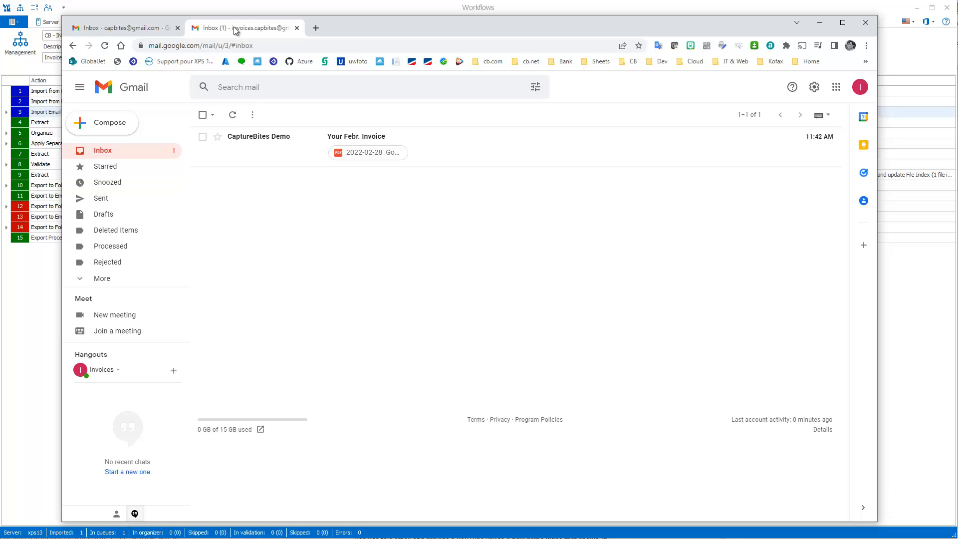
left_click(237, 115)
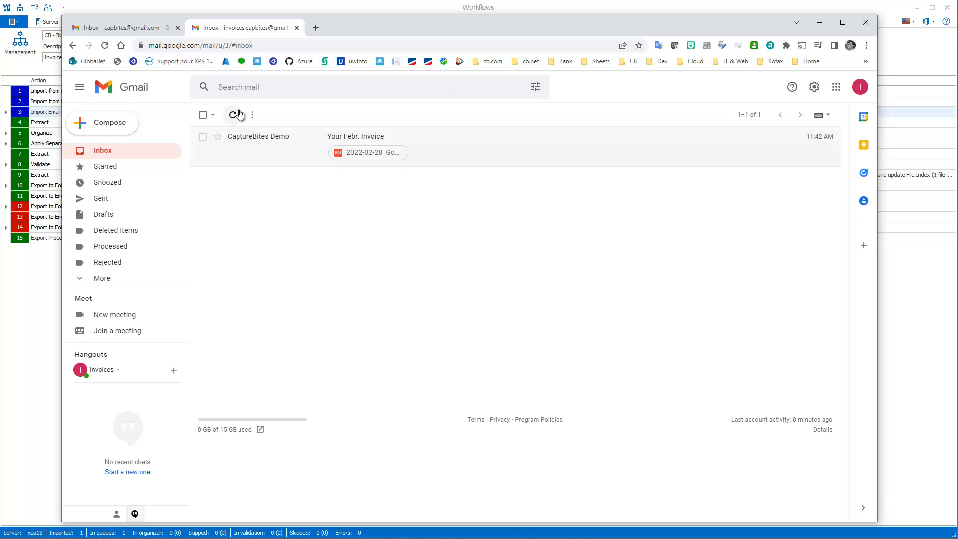
Switch to MetaServer Validation, review the imported invoice's vendor, invoice number, invoice date and total amount after tax, and validate the document
left_click(126, 13)
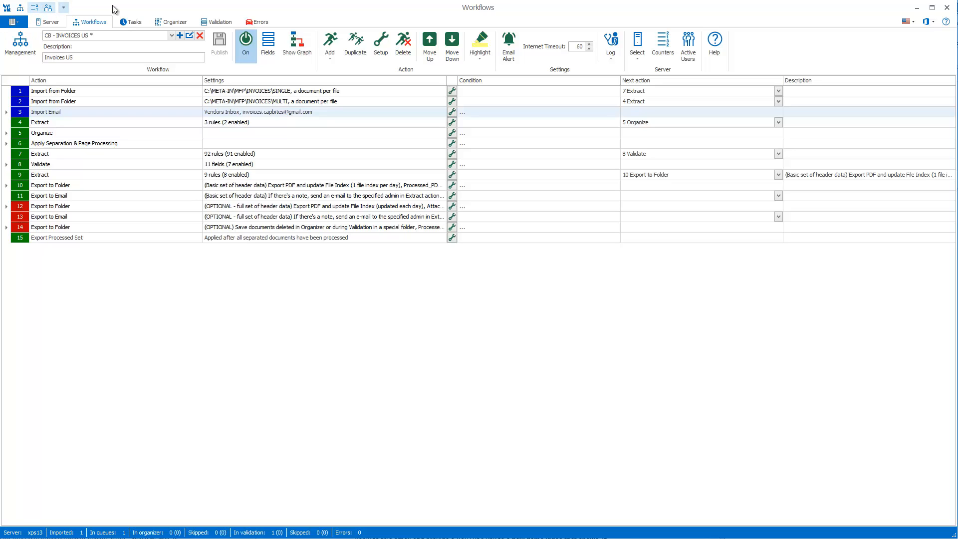
left_click(225, 21)
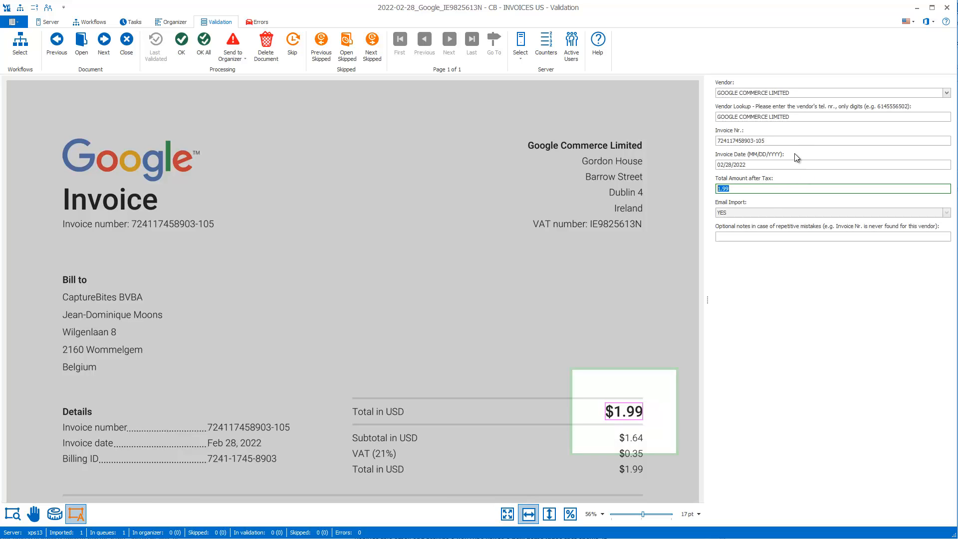
left_click(803, 93)
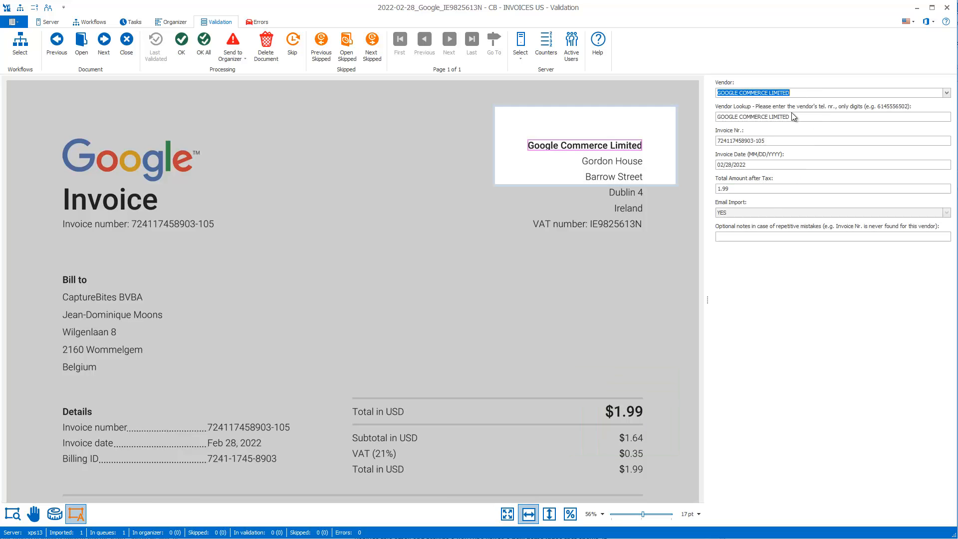
left_click(775, 142)
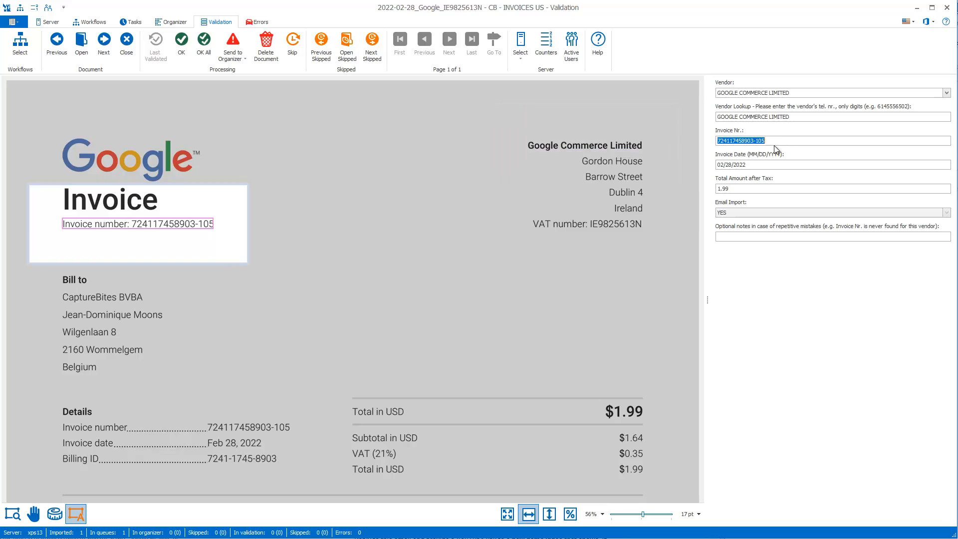
key("Tab")
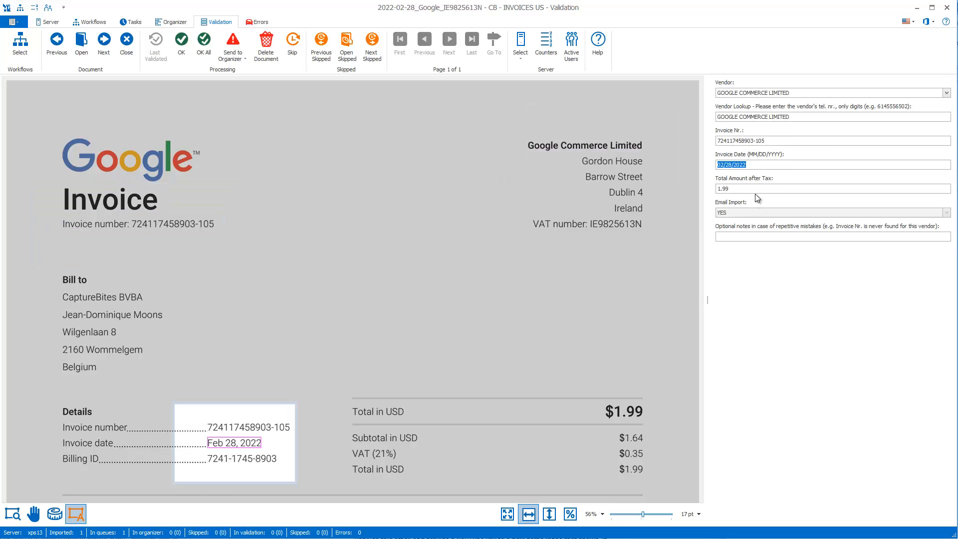
left_click(756, 189)
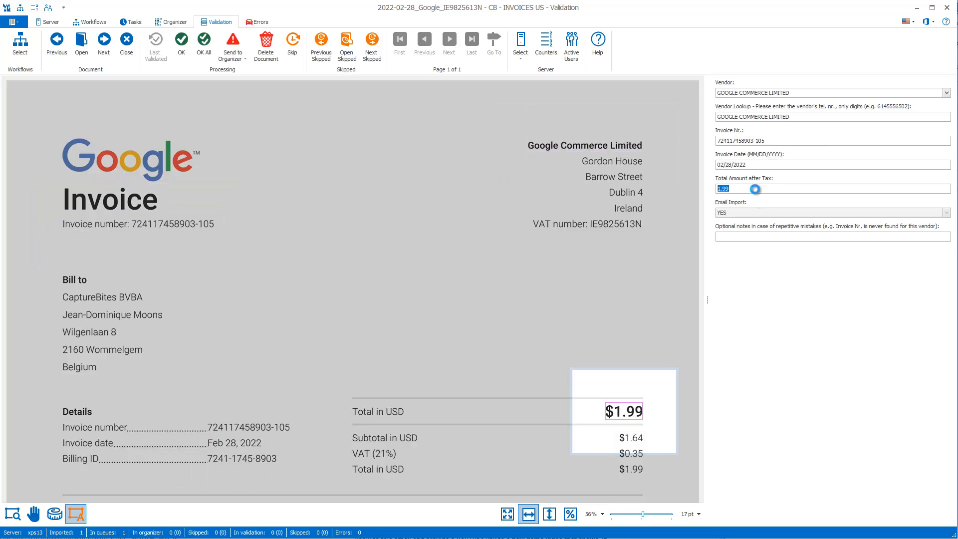
key("Return")
left_click(474, 287)
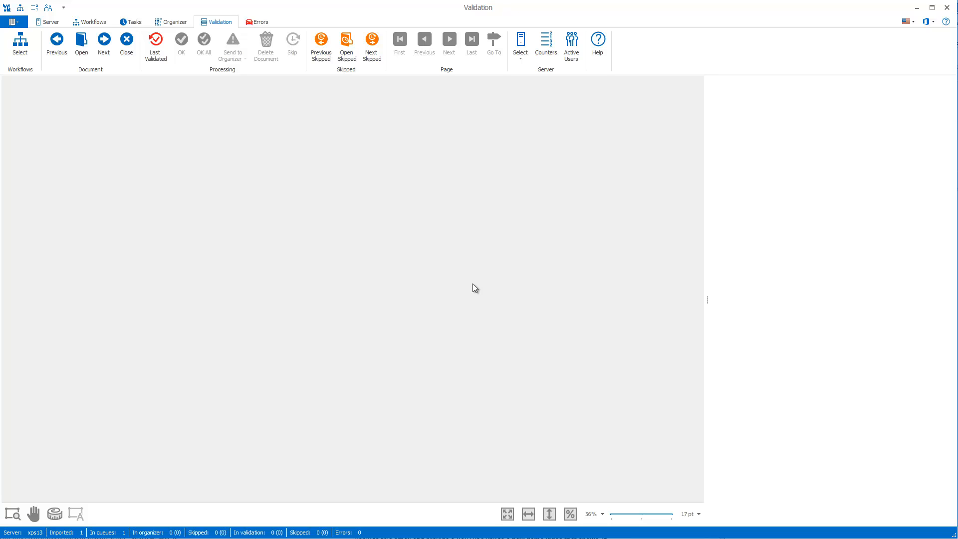
Switch to Gmail, refresh the inbox of the invoices mailbox, and check the Processed and Deleted Items labels for the imported message
key("alt+Tab")
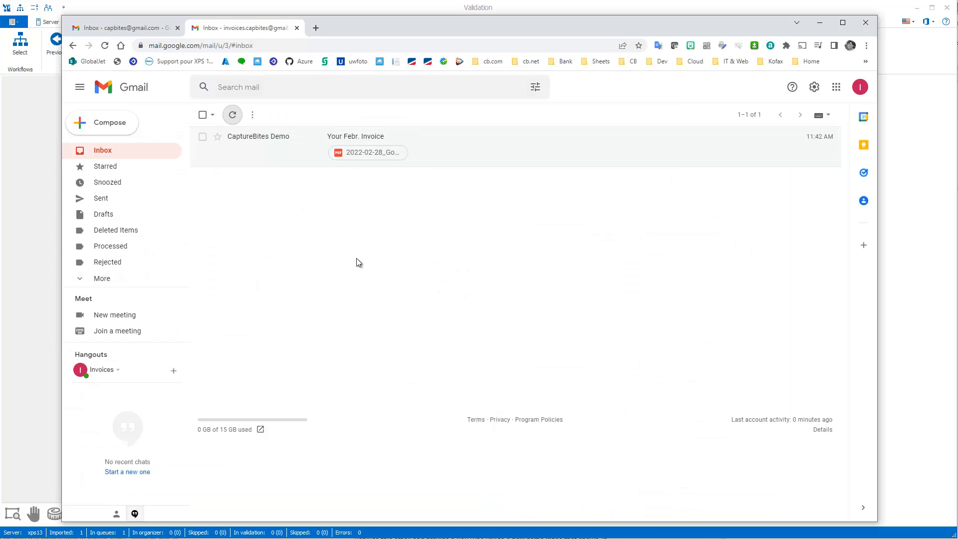
left_click(236, 120)
left_click(235, 119)
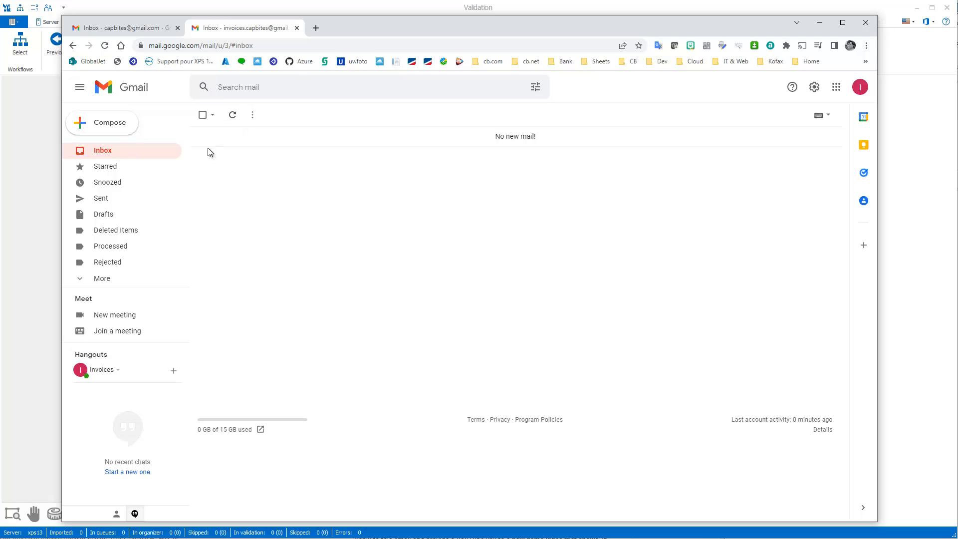
left_click(103, 253)
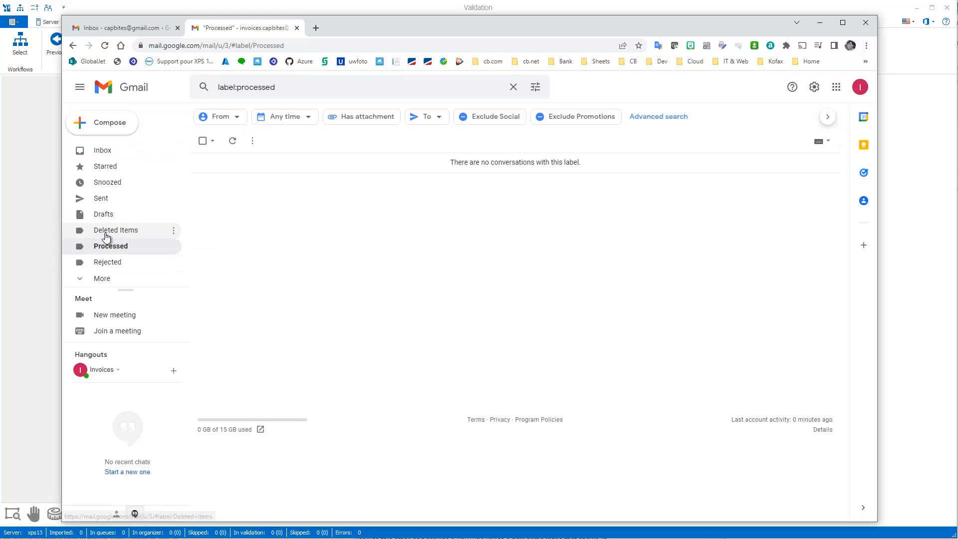
left_click(106, 236)
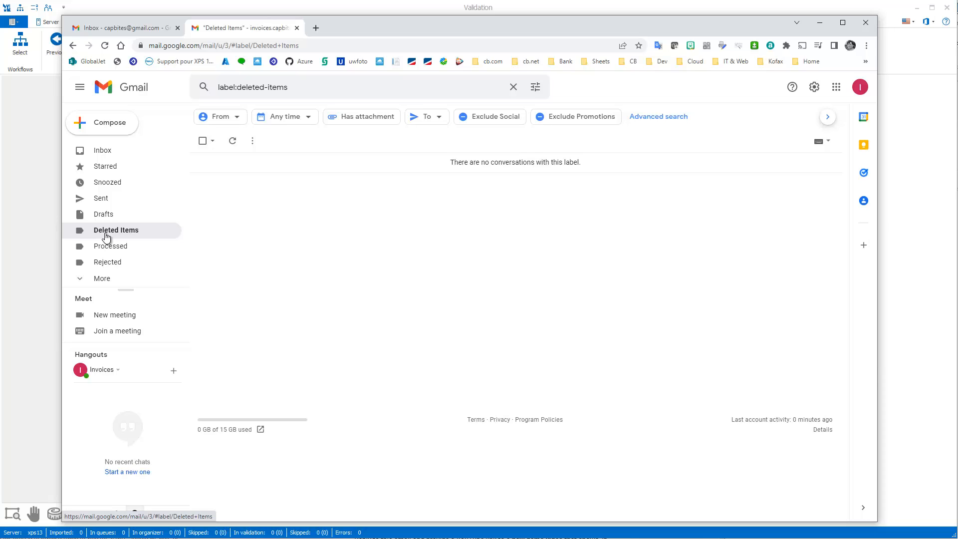